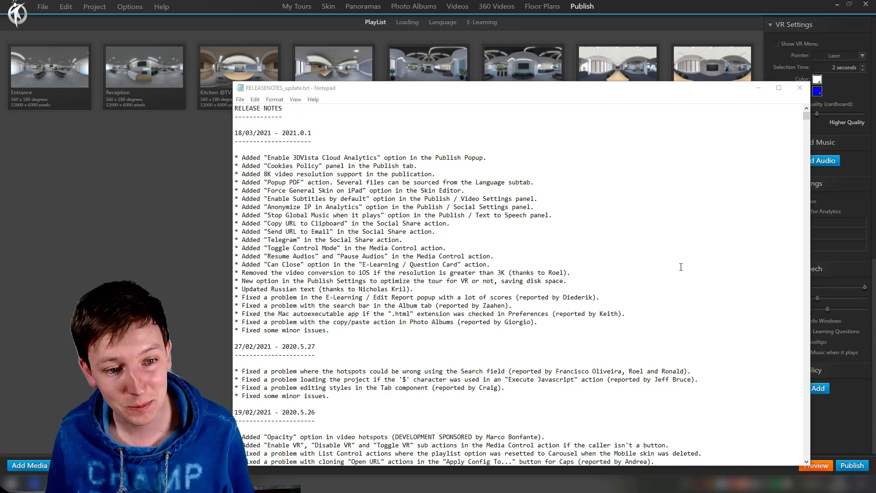
# - Close the RELEASENOTES_update.txt release notes so the eight-panorama Publish playlist shows
pyautogui.click(215, 228)
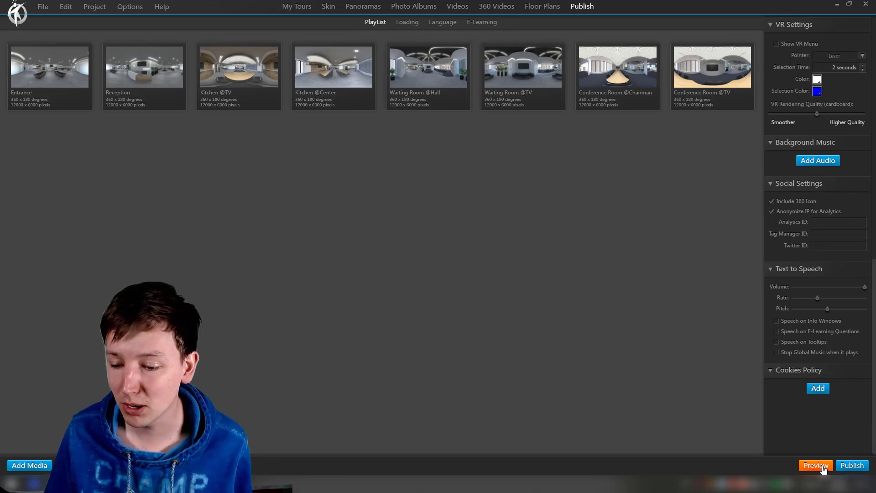
# - Choose To 3DVista Hosting Service for publishing, with Enable 3DVista Cloud Analytics left checked
pyautogui.click(852, 465)
pyautogui.click(356, 126)
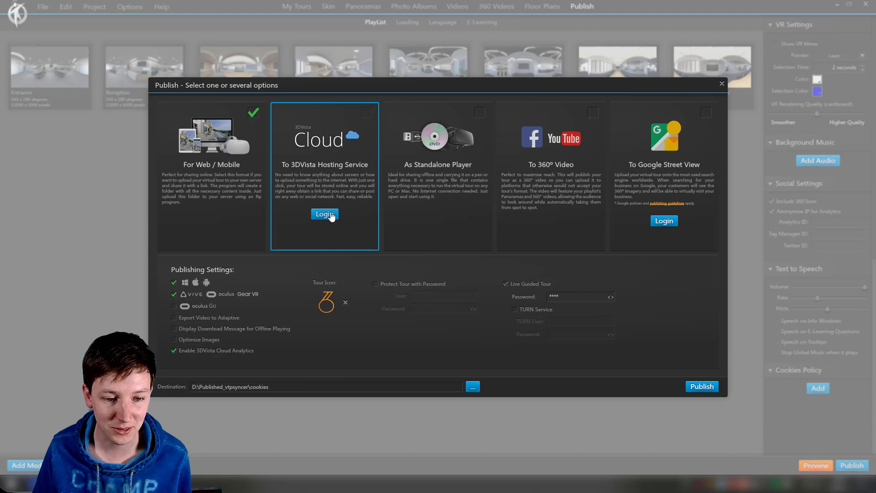
pyautogui.click(202, 352)
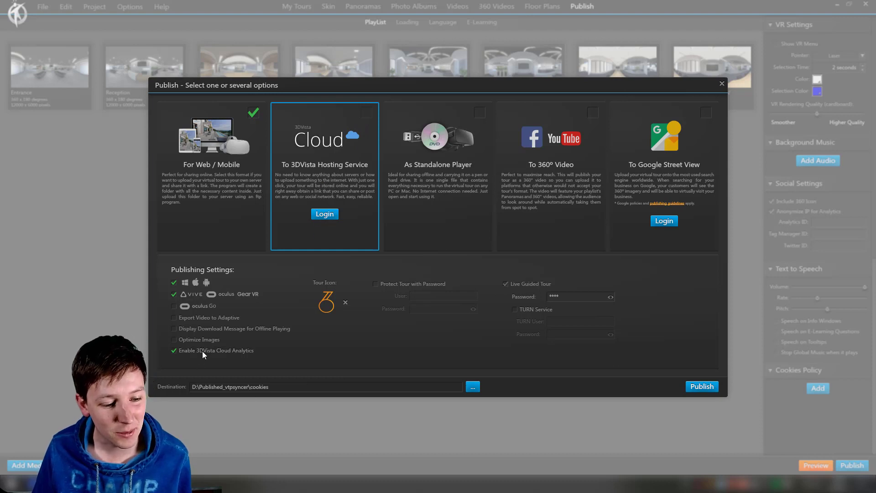
pyautogui.click(218, 352)
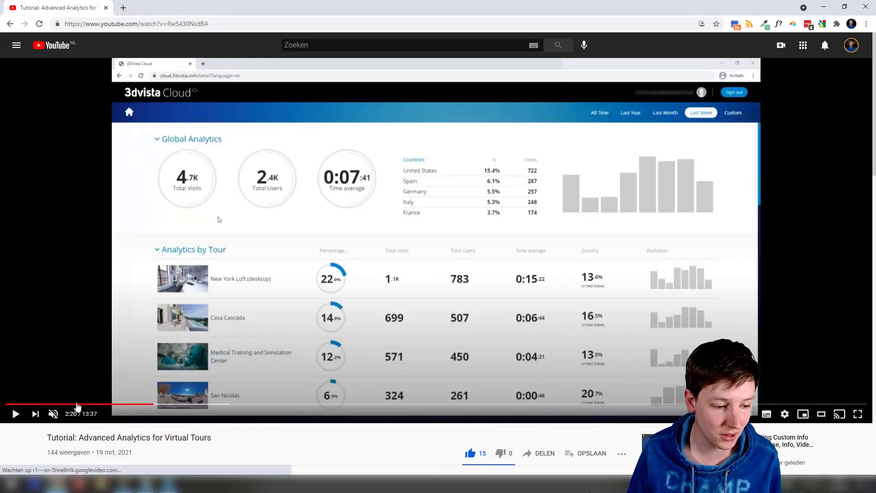
# - Skip the analytics tutorial to 7:48, showing Entrance hotspot click stats and heatmap
pyautogui.moveTo(59, 436); pyautogui.dragTo(65, 434)
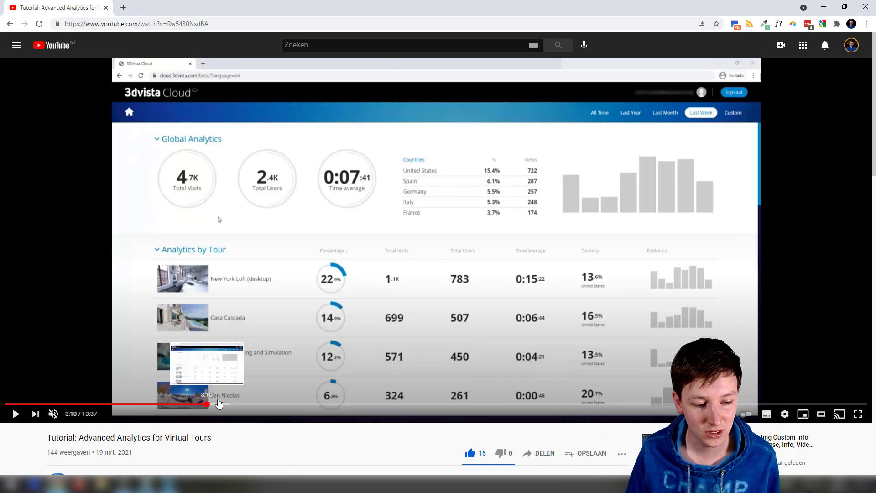
pyautogui.click(241, 404)
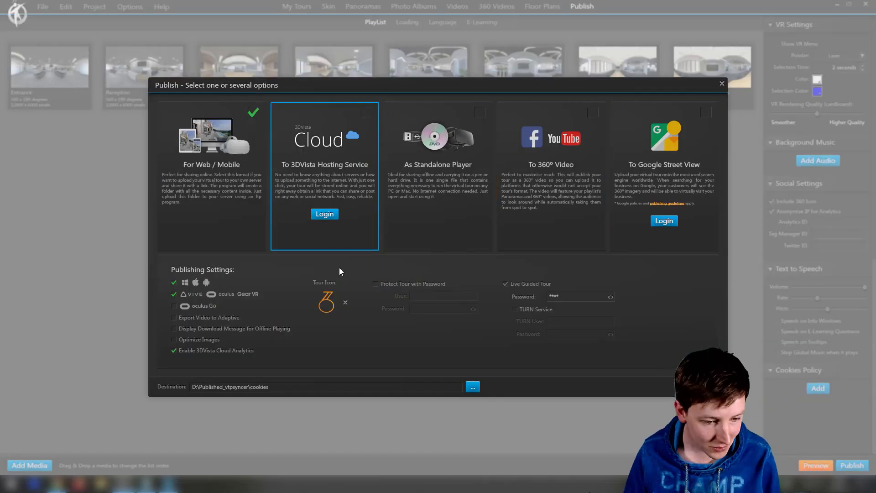
pyautogui.click(124, 484)
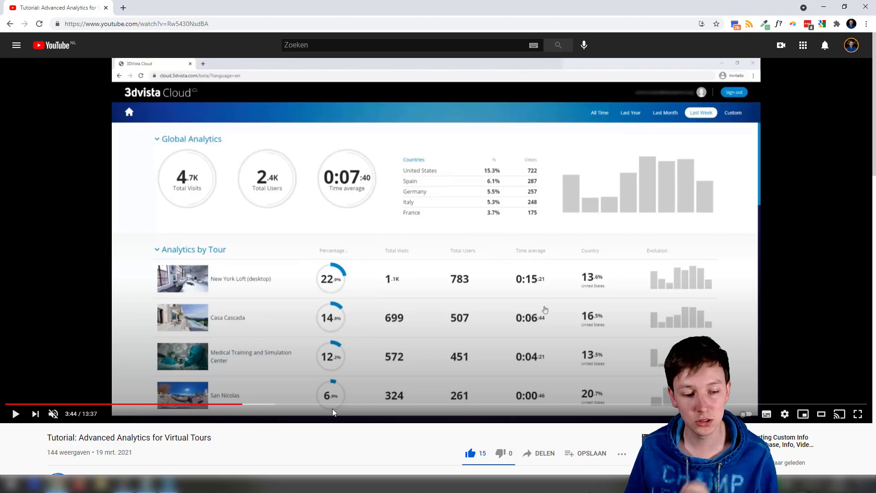
pyautogui.moveTo(247, 404); pyautogui.dragTo(500, 405)
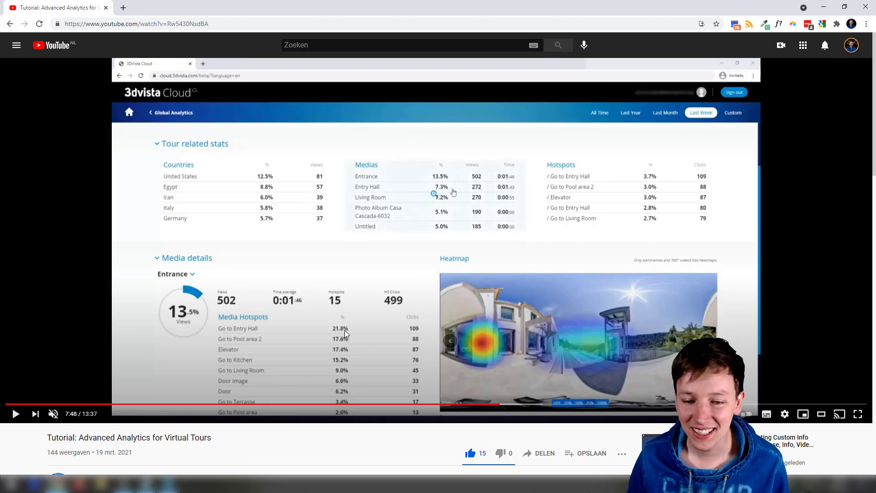
# - Highlight the Cookies Policy line in the release notes, then minimize Notepad
pyautogui.hotkey('alt', 'Tab')
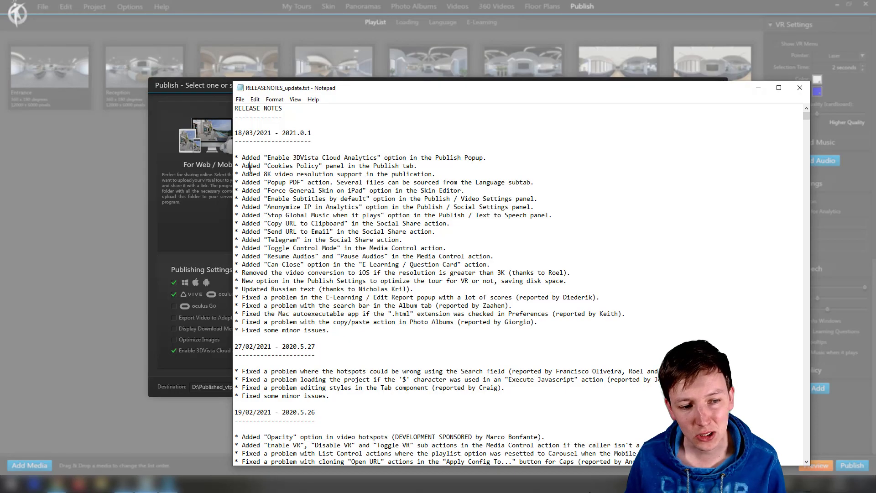
pyautogui.moveTo(250, 168); pyautogui.dragTo(319, 167)
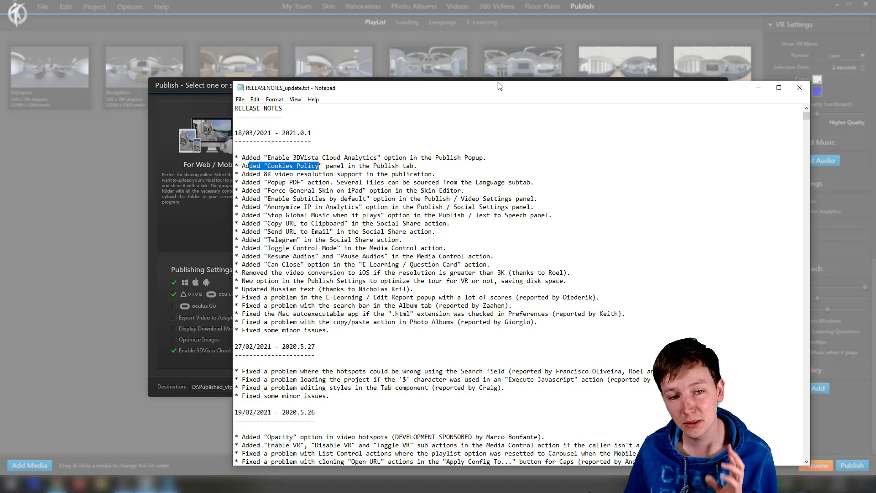
pyautogui.click(758, 88)
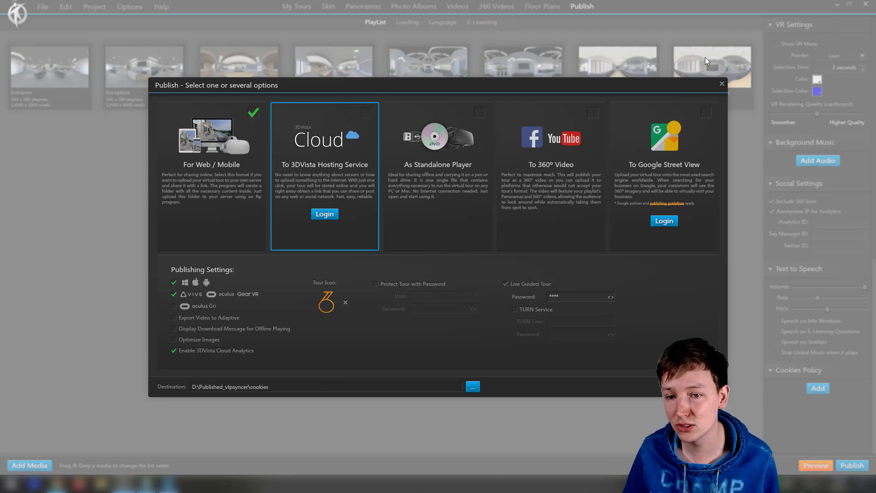
# - Close the Publish dialog and place the cursor in the blank Social Settings Analytics ID field
pyautogui.click(722, 84)
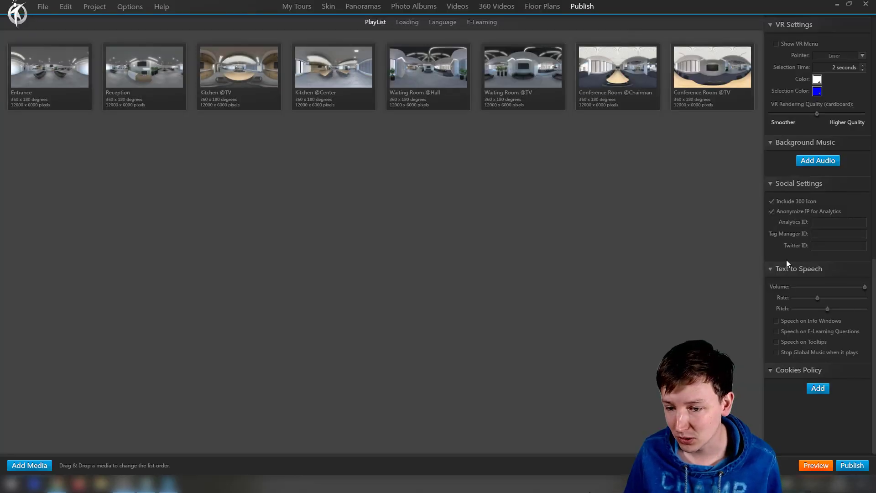
pyautogui.click(813, 223)
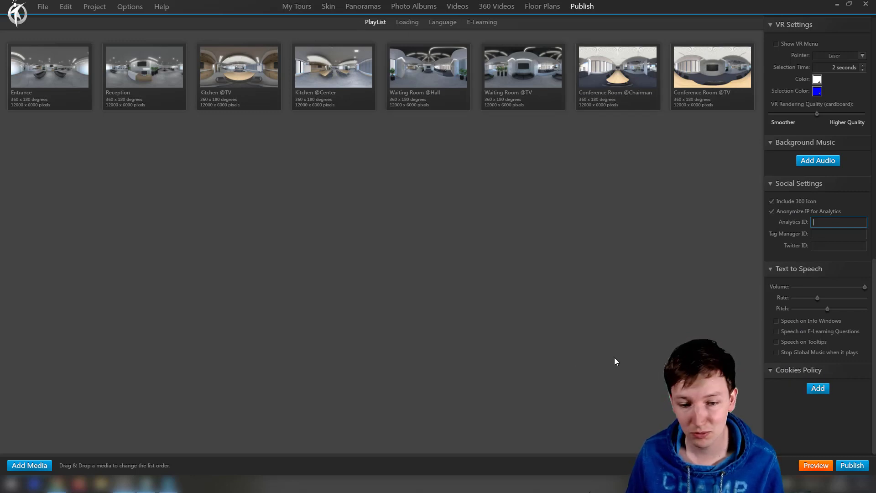
# - Add a cookies policy with country EU - European Union, leaving its Url blank, then go to Chrome
pyautogui.click(830, 391)
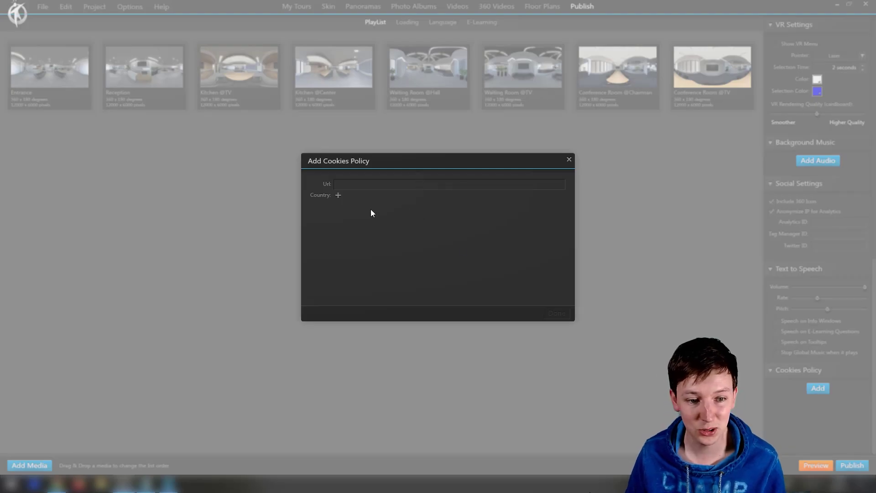
pyautogui.click(337, 195)
pyautogui.click(381, 204)
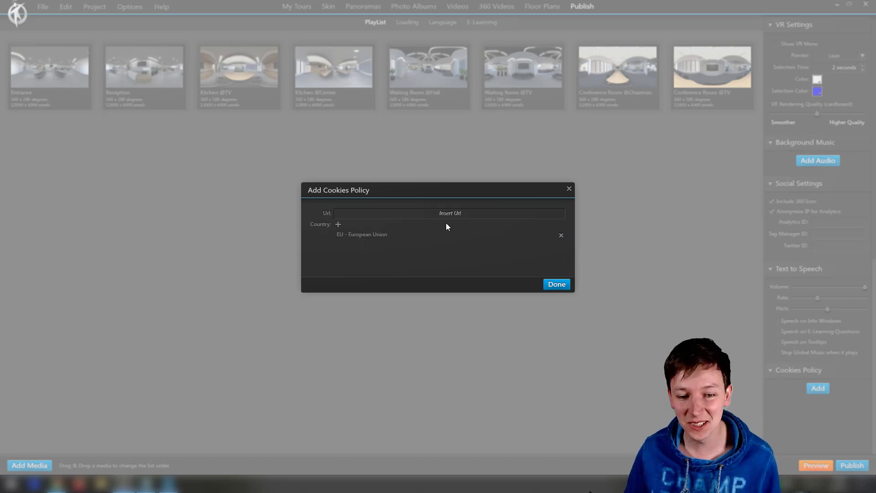
pyautogui.click(432, 214)
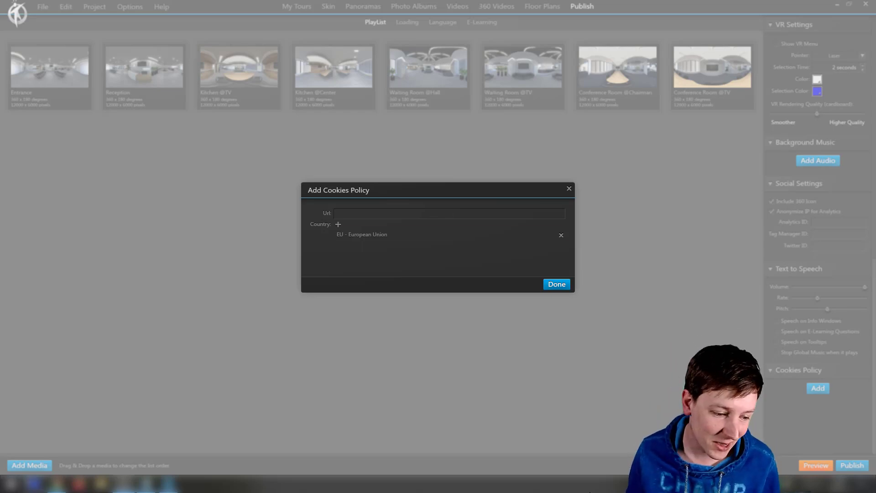
pyautogui.click(58, 484)
# - Search for a cookie policy generator in a new tab and start a new policy there
pyautogui.hotkey('ctrl', 't')
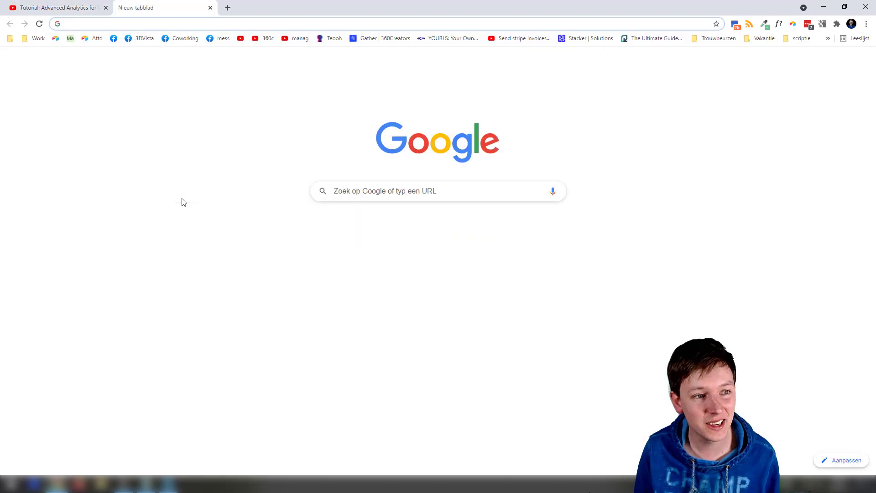
pyautogui.write('cook')
pyautogui.press('Return')
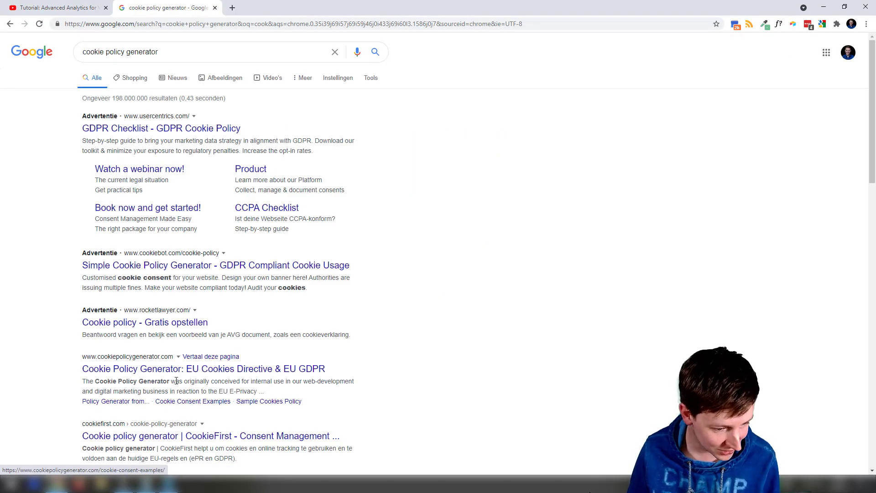
pyautogui.click(175, 369)
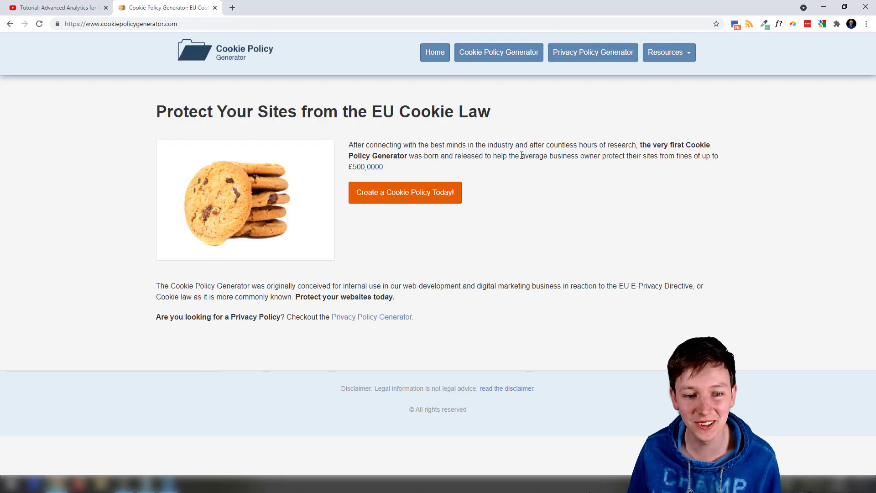
pyautogui.click(401, 195)
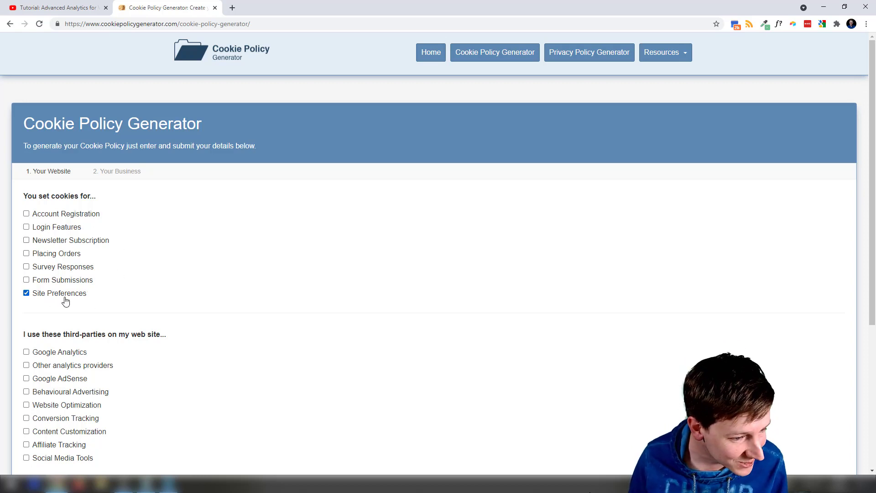
# - Tick Site Preferences and Google Analytics cookies and choose contact By email
pyautogui.scroll(-2, 72, 229)
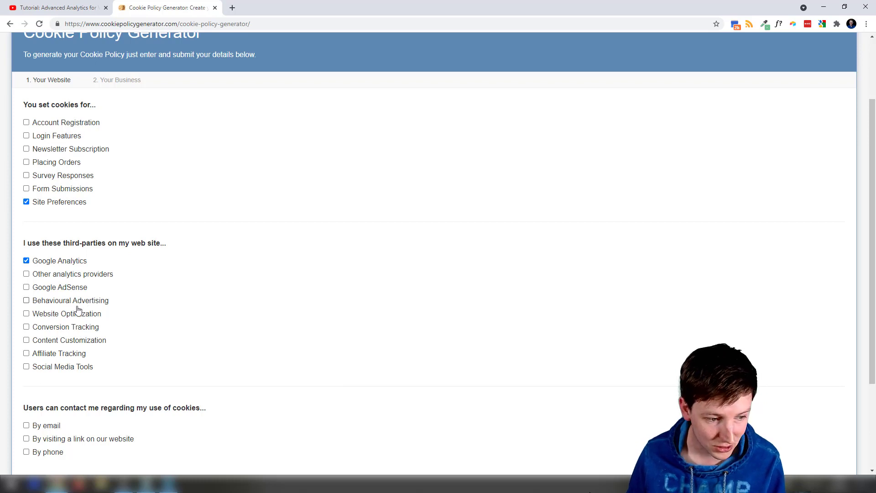
pyautogui.scroll(-1, 59, 295)
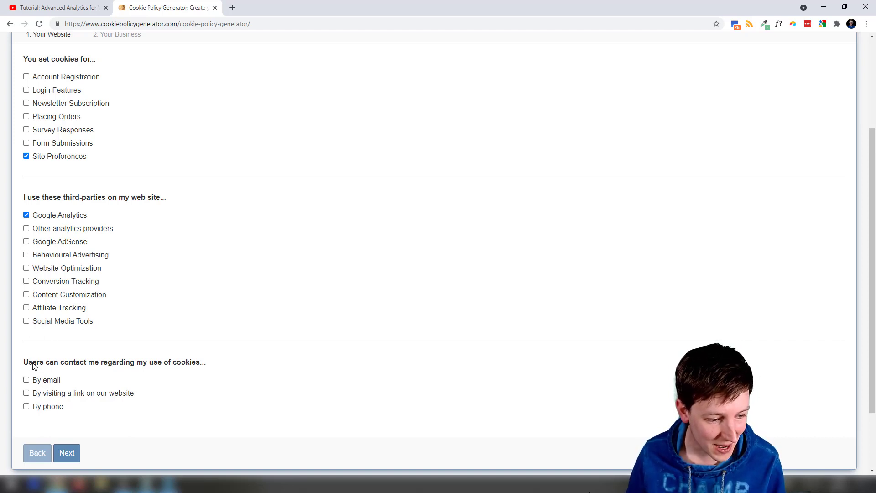
pyautogui.click(86, 366)
pyautogui.moveTo(87, 367); pyautogui.dragTo(172, 368)
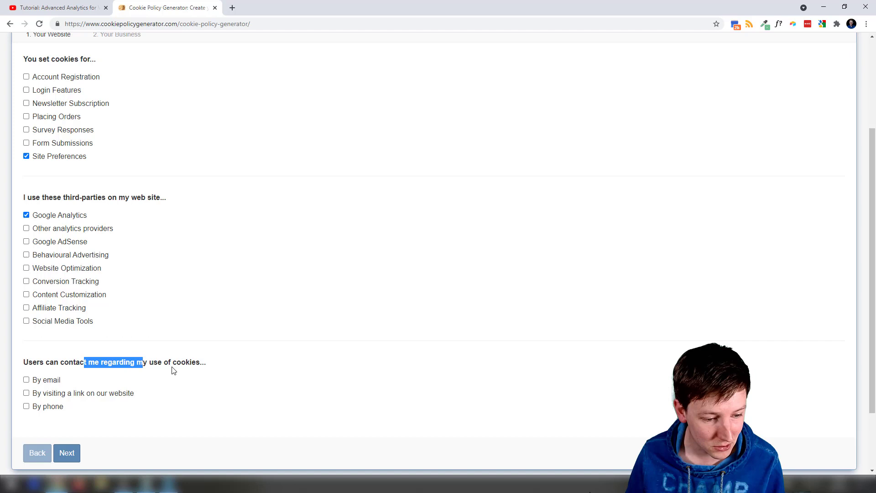
pyautogui.click(132, 368)
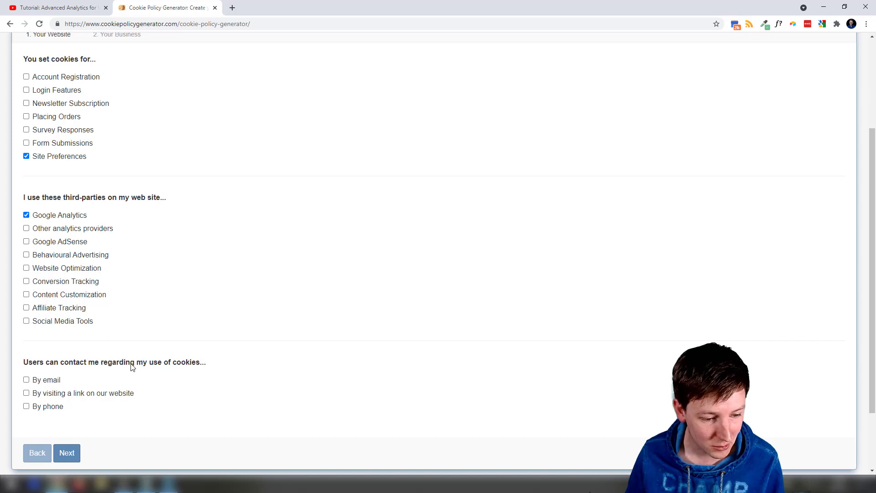
pyautogui.click(51, 381)
pyautogui.scroll(-3, 155, 342)
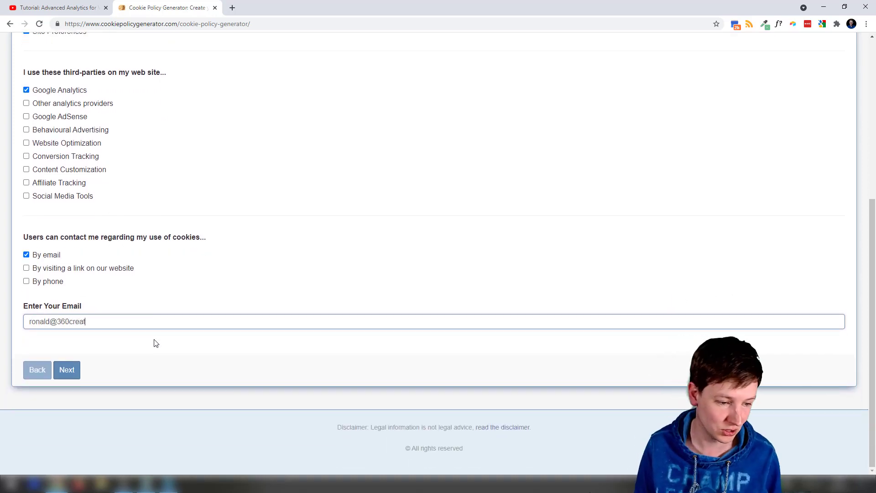
# - Finish the contact email, name the site 360Creators, generate the policy, and select its hosted link
pyautogui.write('ors.com')
pyautogui.click(66, 370)
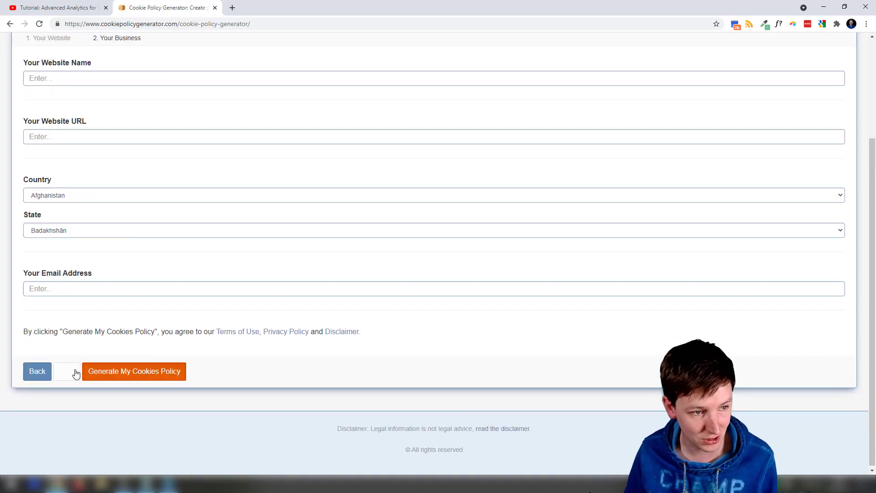
pyautogui.click(110, 80)
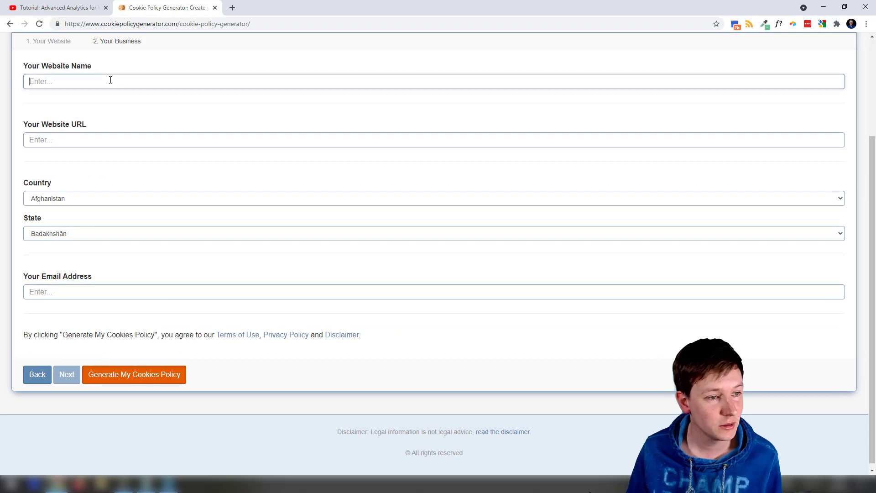
pyautogui.write('360Creators')
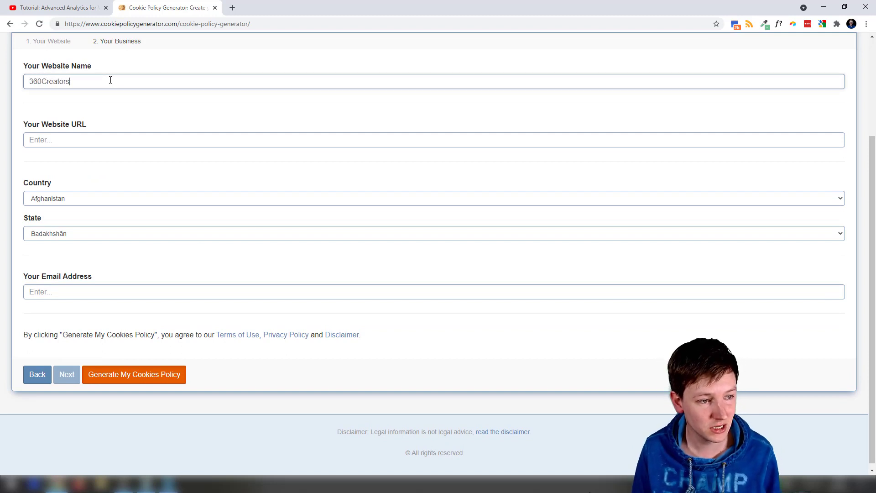
pyautogui.press('Tab')
pyautogui.write('360')
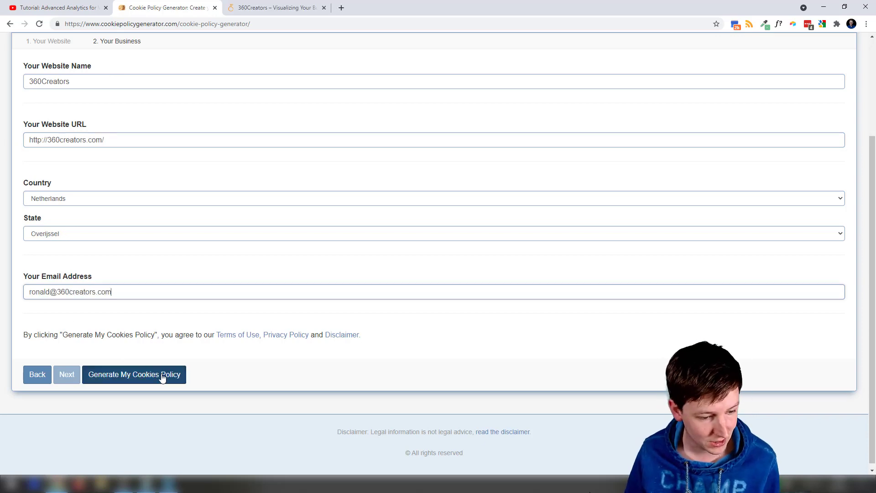
pyautogui.click(144, 385)
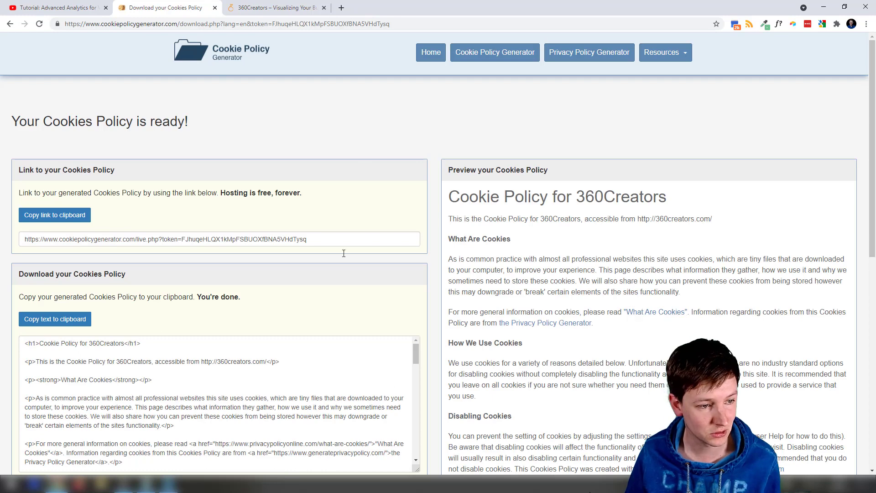
pyautogui.moveTo(306, 240); pyautogui.dragTo(25, 239)
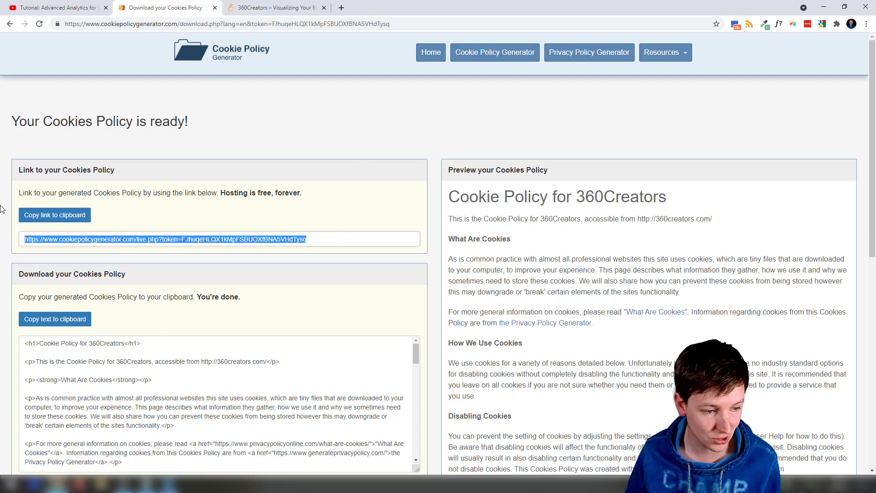
# - Paste the hosted policy link as the Url and confirm the EU - European Union cookies policy
pyautogui.hotkey('alt', 'Tab')
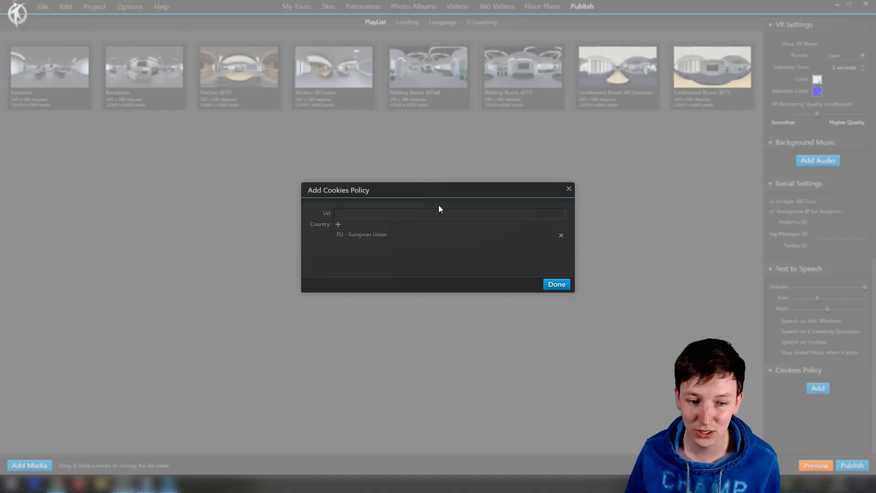
pyautogui.hotkey('ctrl', 'v')
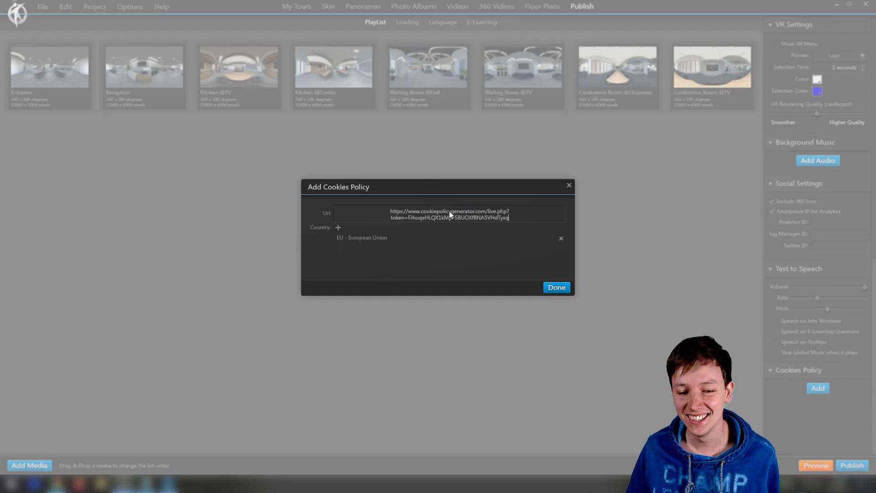
pyautogui.click(556, 287)
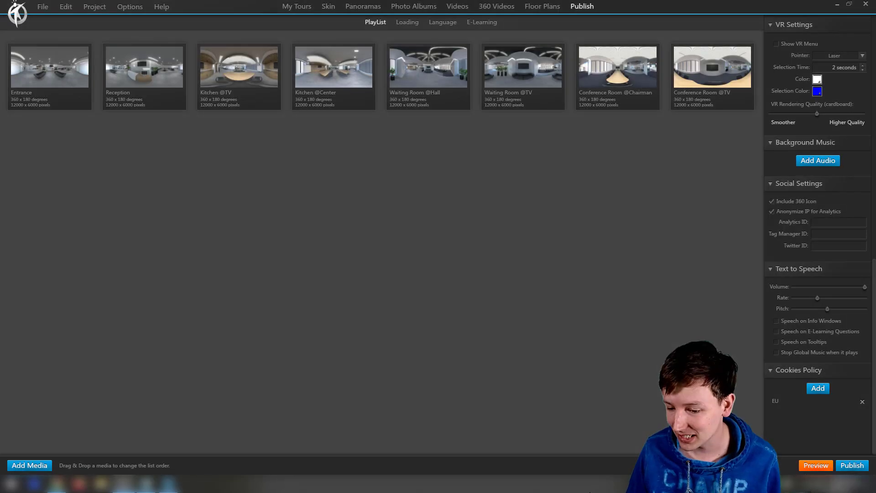
# - Publish the tour, follow its Cookiebeleid banner link, then copy the tour URL into an Incognito window
pyautogui.click(851, 465)
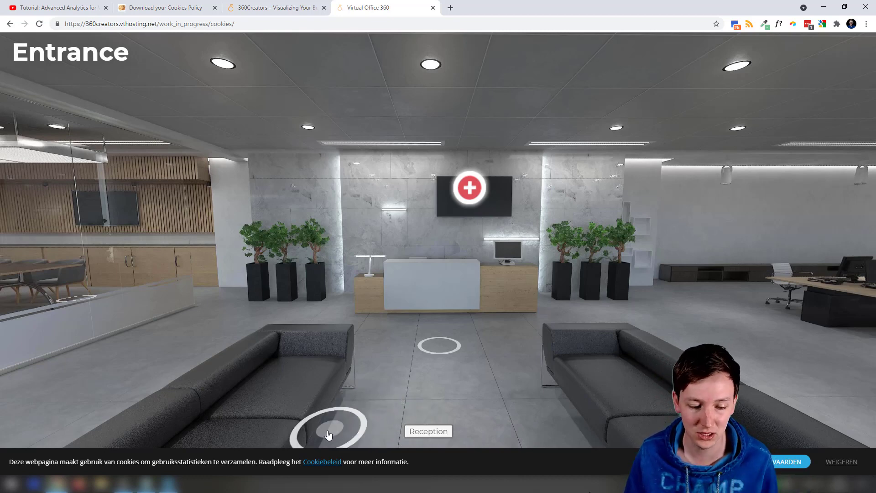
pyautogui.click(326, 463)
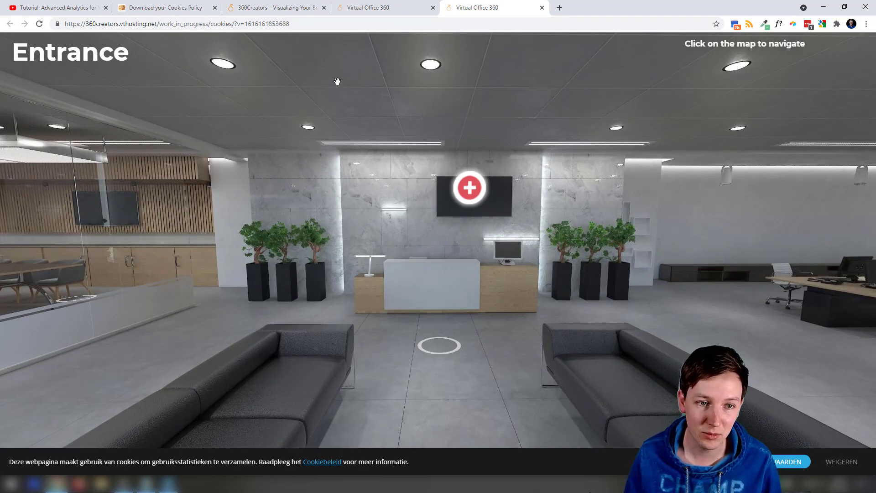
pyautogui.click(368, 8)
pyautogui.hotkey('ctrl', 'c')
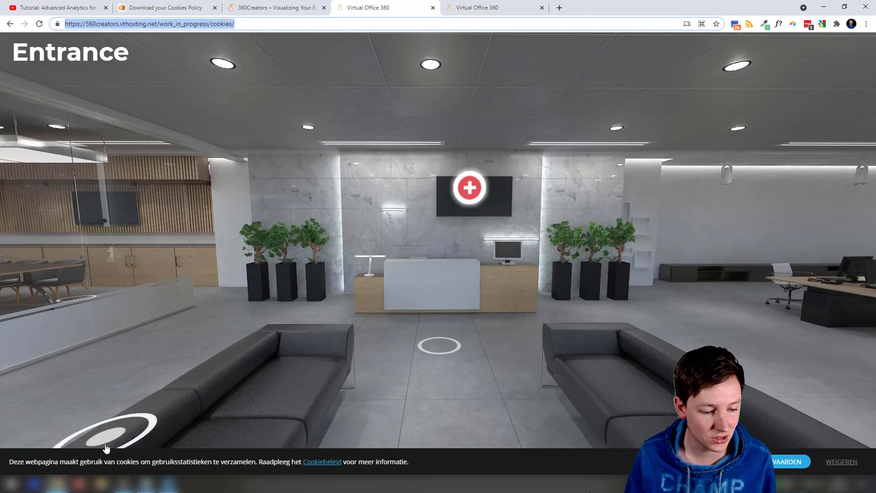
pyautogui.hotkey('ctrl', 'shift', 'n')
# - Load the tour privately and confirm Cookiebeleid opens the Cookie Policy for 360Creators, then return
pyautogui.hotkey('ctrl', 'v')
pyautogui.press('Return')
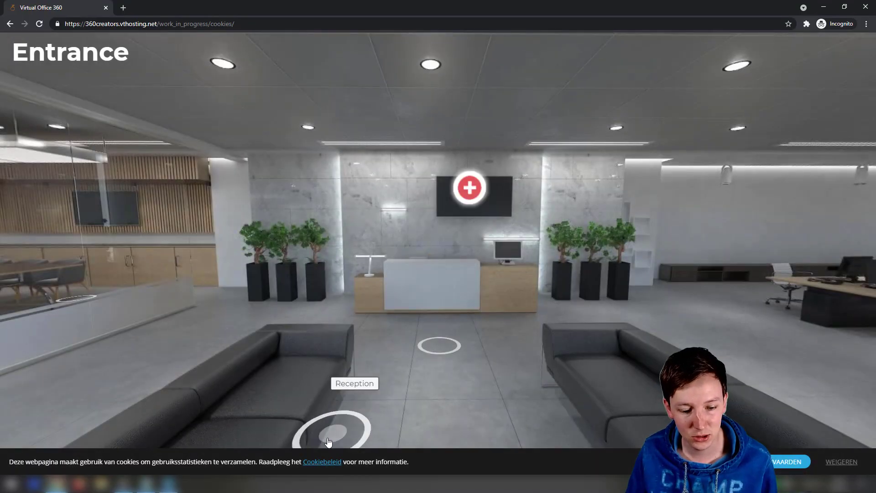
pyautogui.click(317, 462)
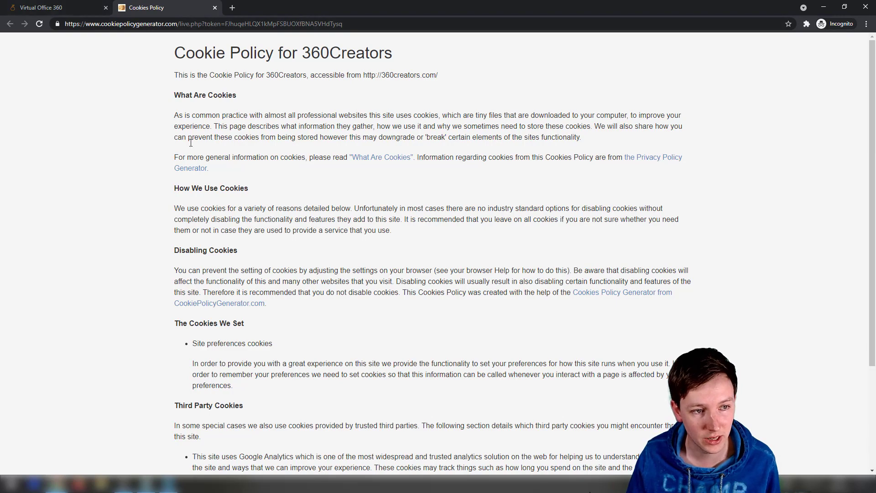
pyautogui.scroll(-3, 344, 218)
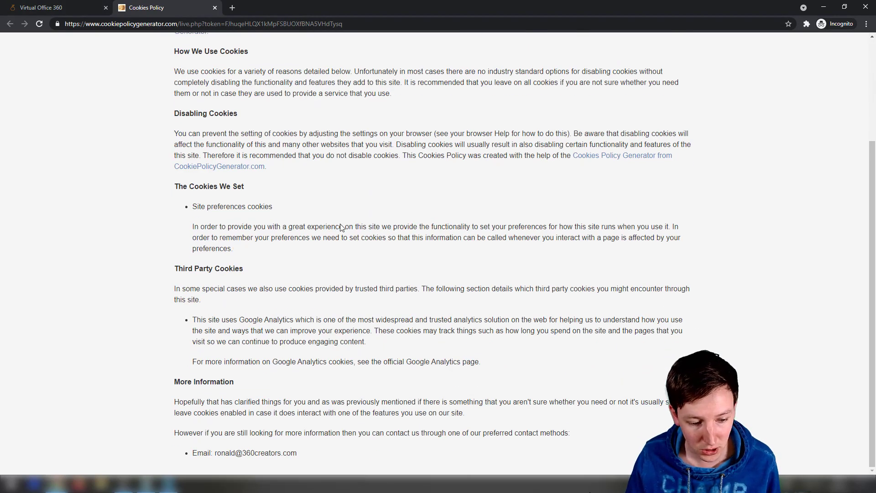
pyautogui.scroll(3, 342, 227)
pyautogui.click(93, 9)
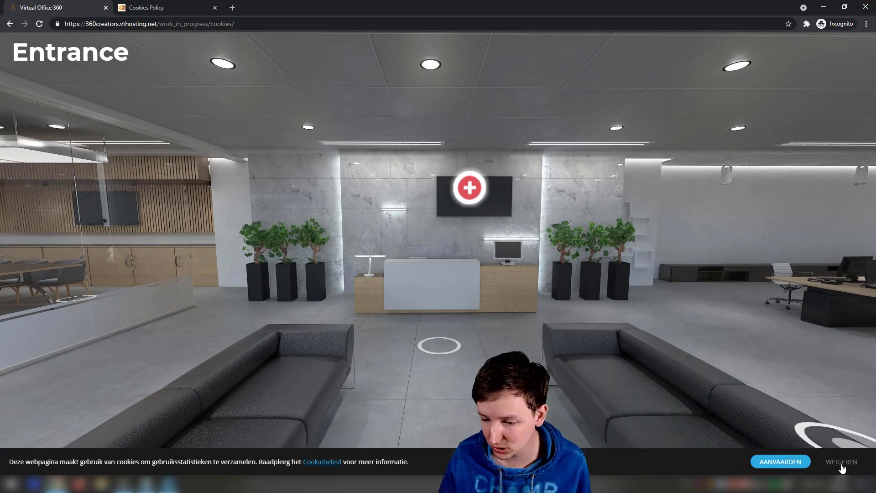
# - Accept the cookies, look around the Entrance, jump to Reception, then highlight Notepad's 8K video support line
pyautogui.click(781, 462)
pyautogui.moveTo(509, 334); pyautogui.dragTo(529, 310)
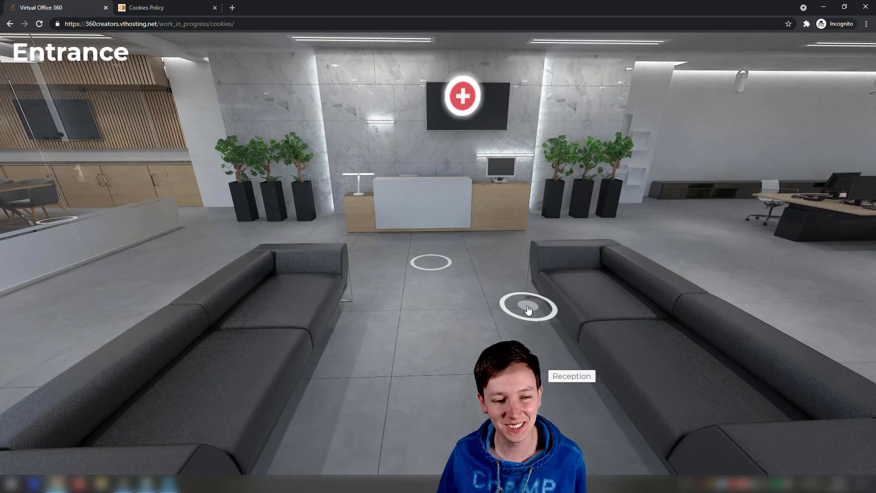
pyautogui.moveTo(528, 311); pyautogui.dragTo(476, 255)
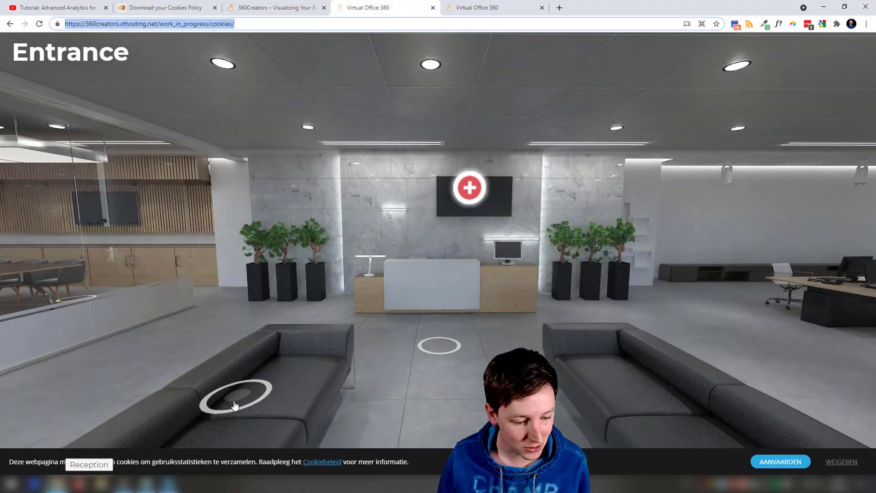
pyautogui.click(197, 360)
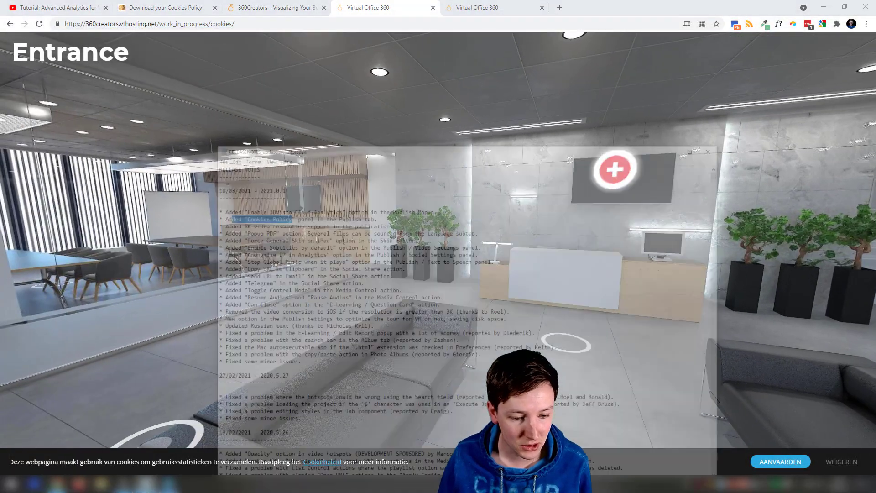
pyautogui.click(337, 192)
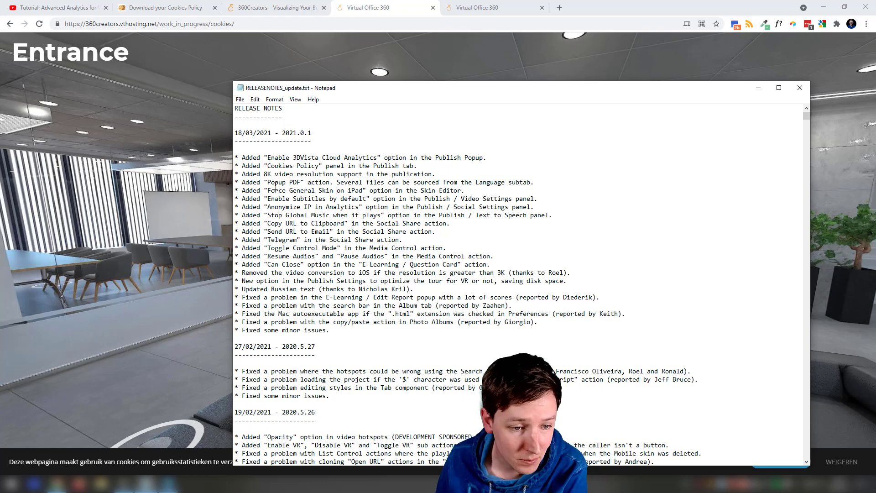
pyautogui.moveTo(261, 174); pyautogui.dragTo(424, 174)
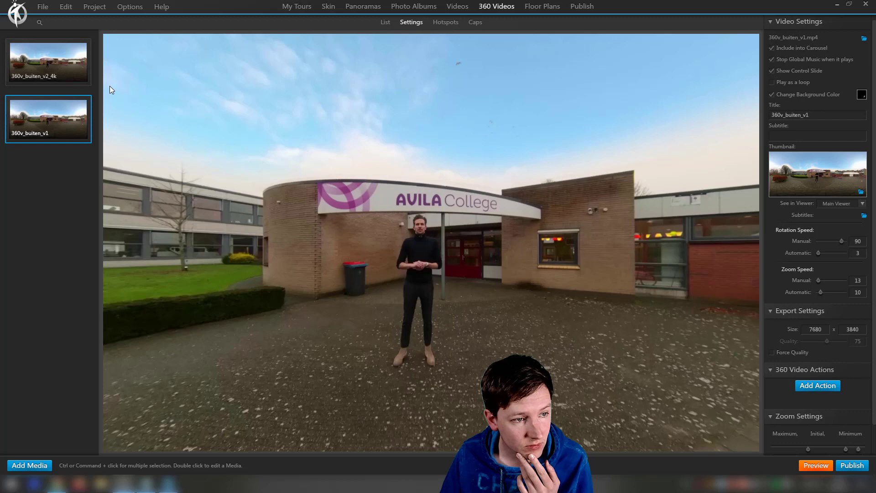
# - Open the Hotspots editor for 360v_buiten_v1, which reports preview is unavailable above 4K
pyautogui.click(449, 23)
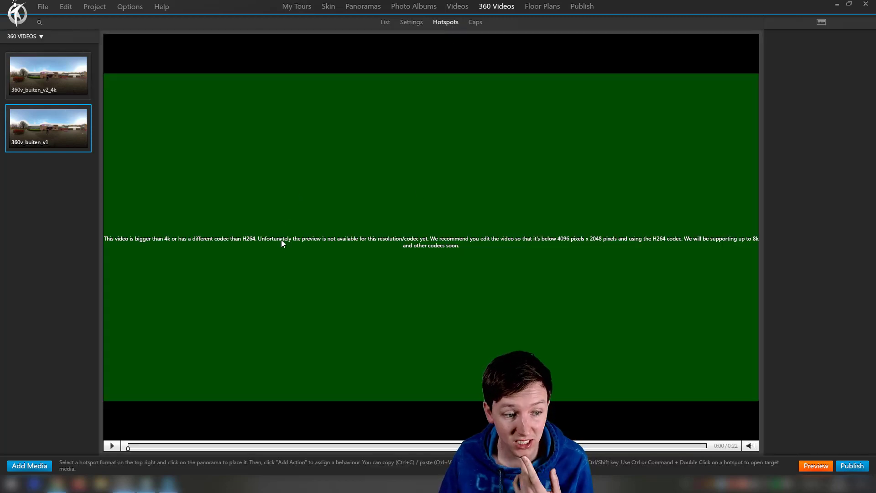